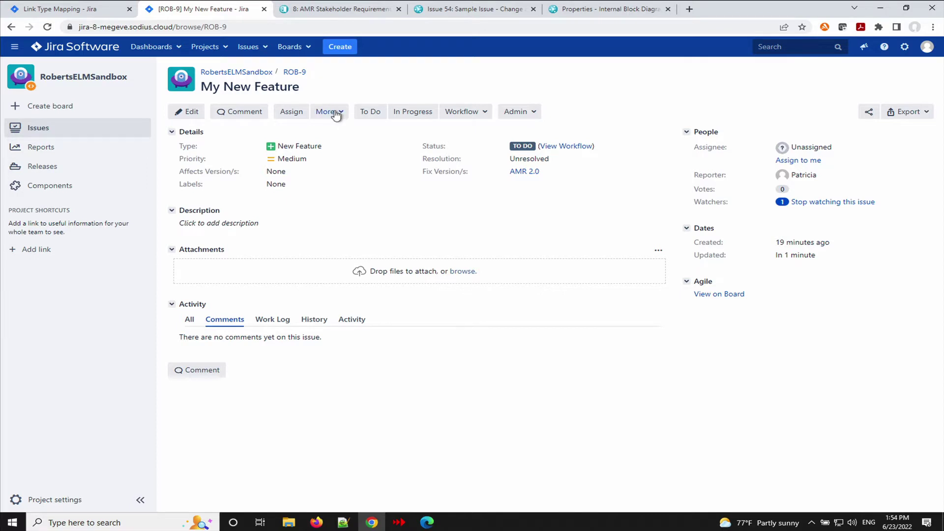
- Add a collaboration link so ROB-9 implements requirement 195 of the AMR System Requirements Specification in AMR 702 (RM)
left_click(335, 113)
left_click(338, 320)
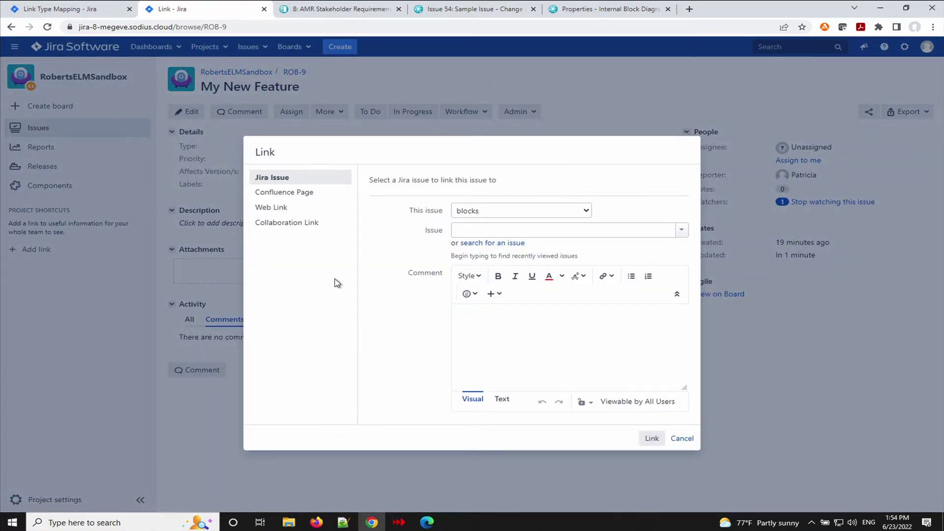
left_click(323, 232)
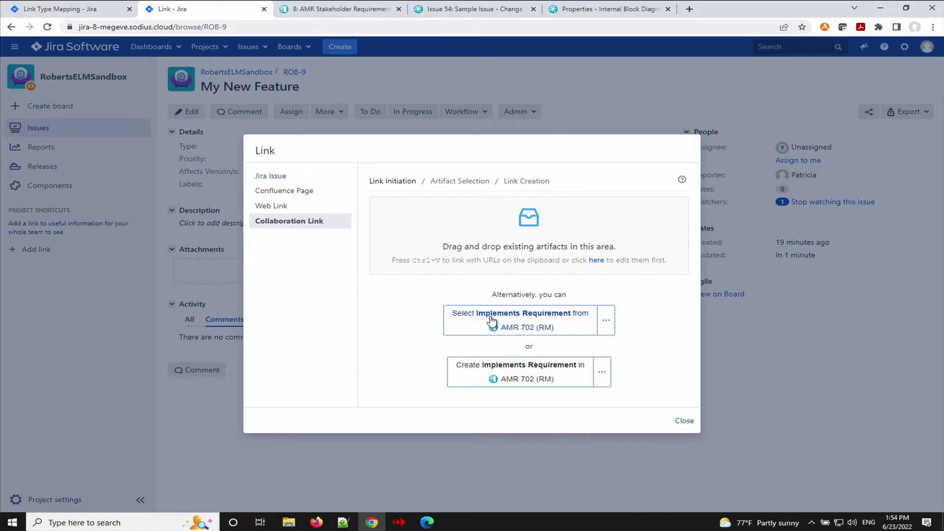
left_click(518, 325)
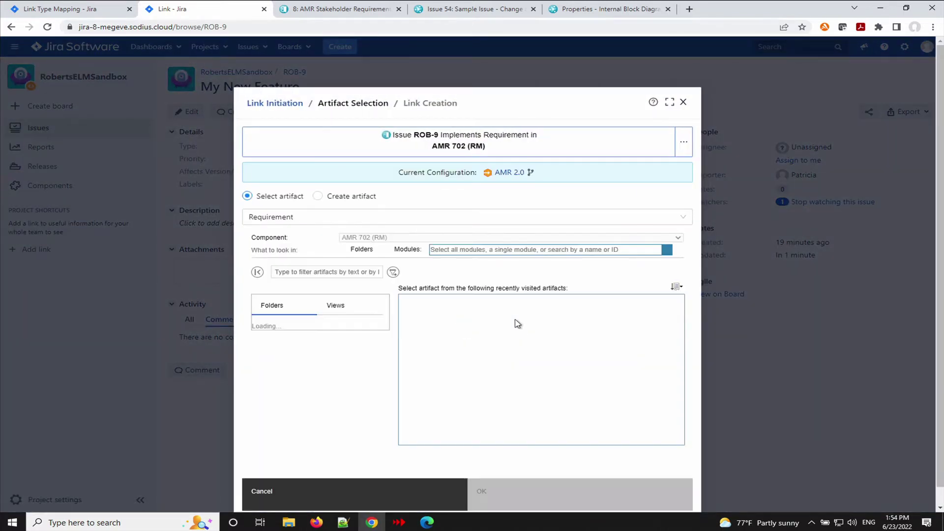
left_click(526, 338)
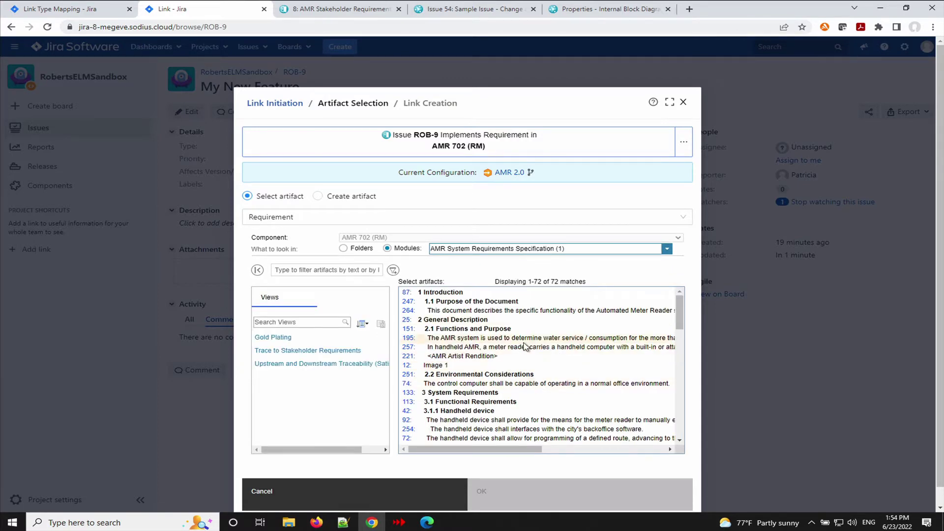
left_click(531, 503)
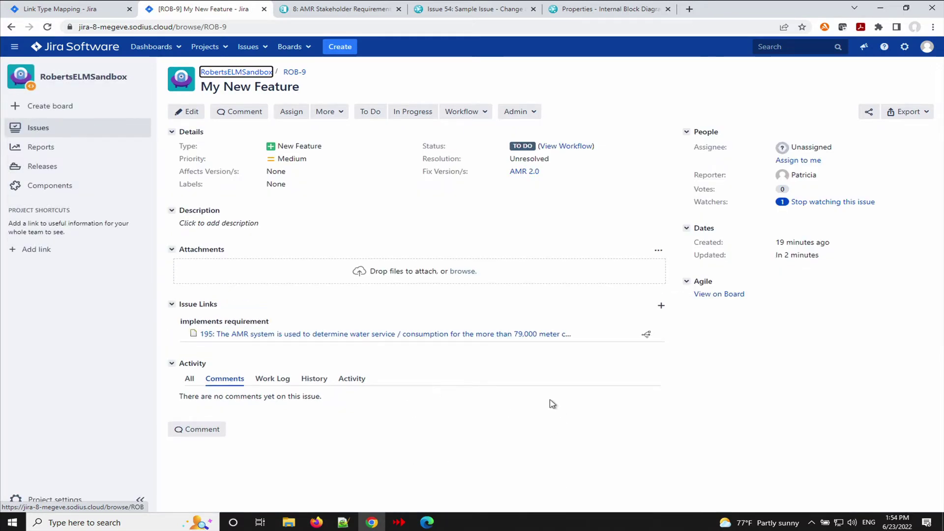
- Link ROB-9 to a Related Change Request in AMR (EWM), searching work items with * and choosing 4: Define a new build
left_click(661, 305)
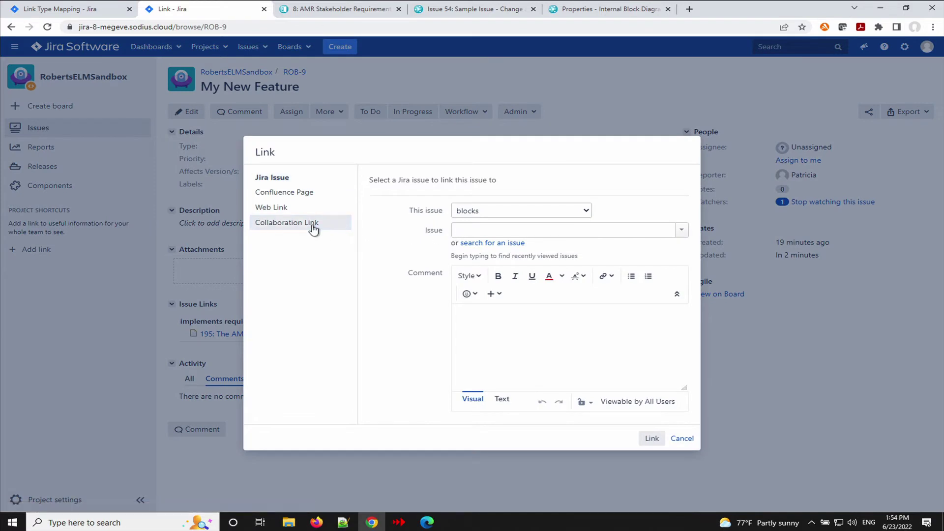
left_click(313, 229)
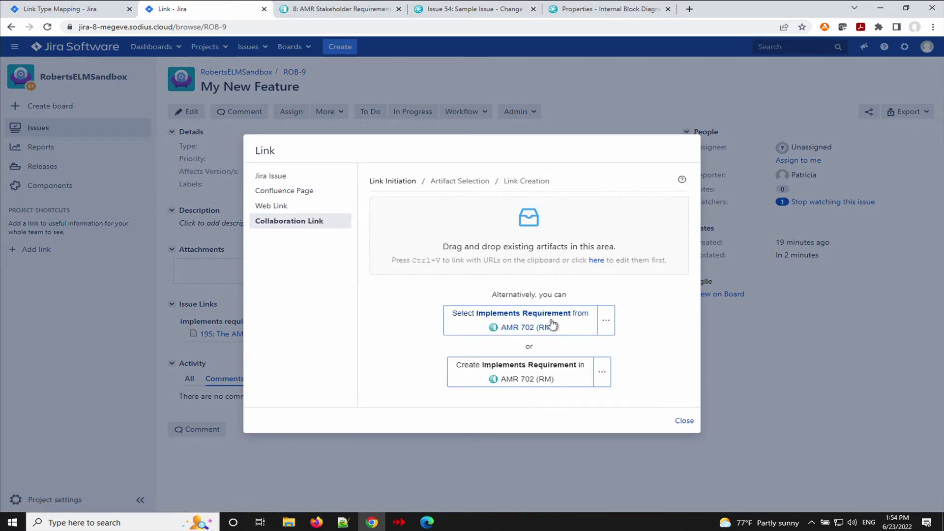
left_click(607, 323)
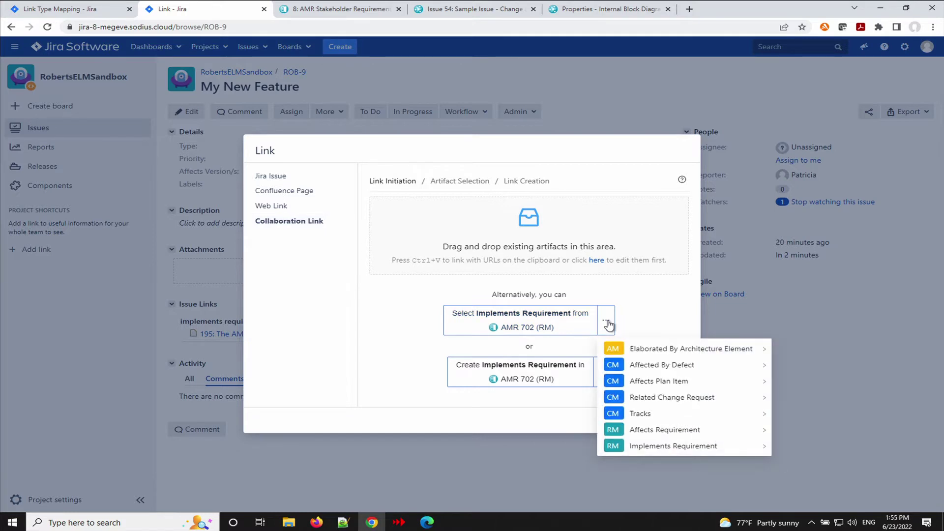
mouse_move(646, 354)
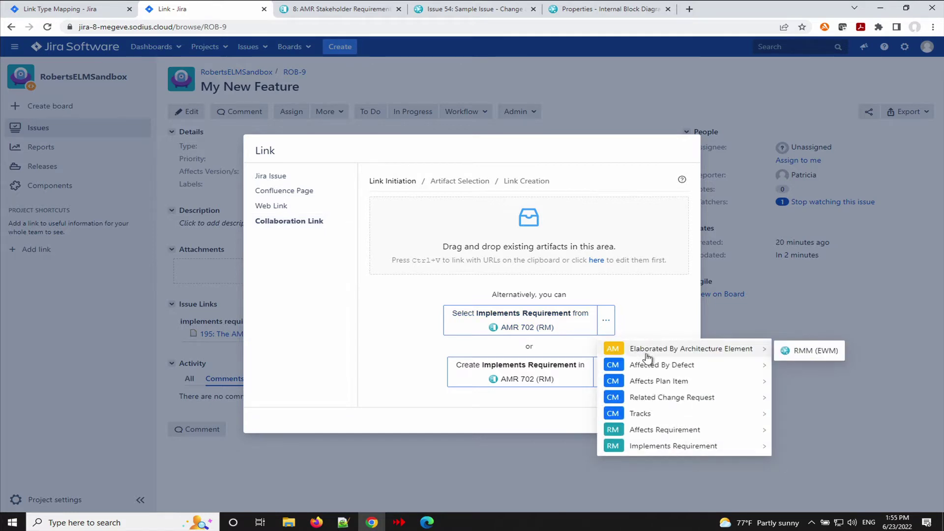
mouse_move(650, 373)
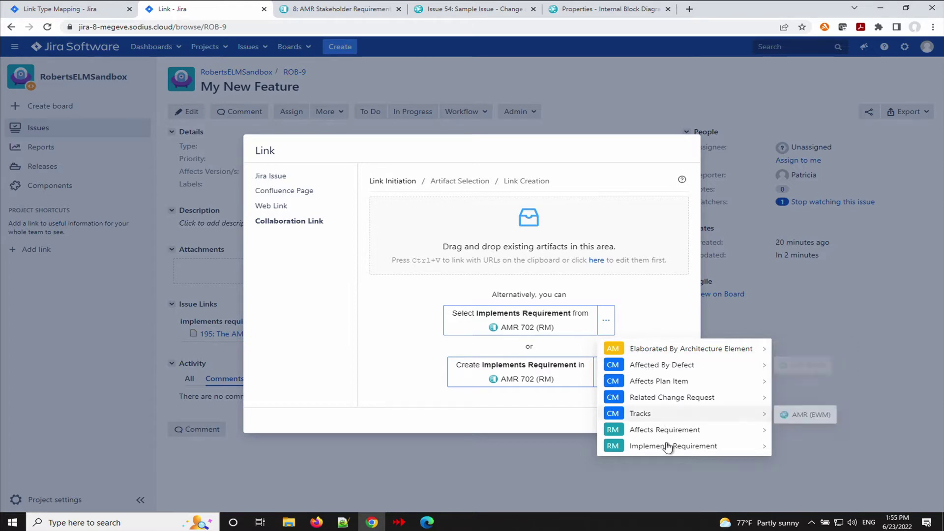
mouse_move(671, 401)
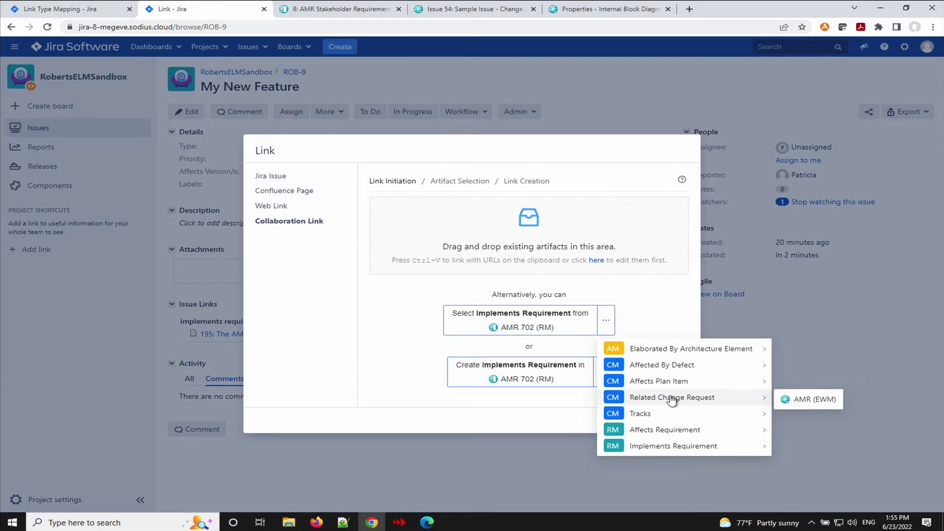
left_click(815, 400)
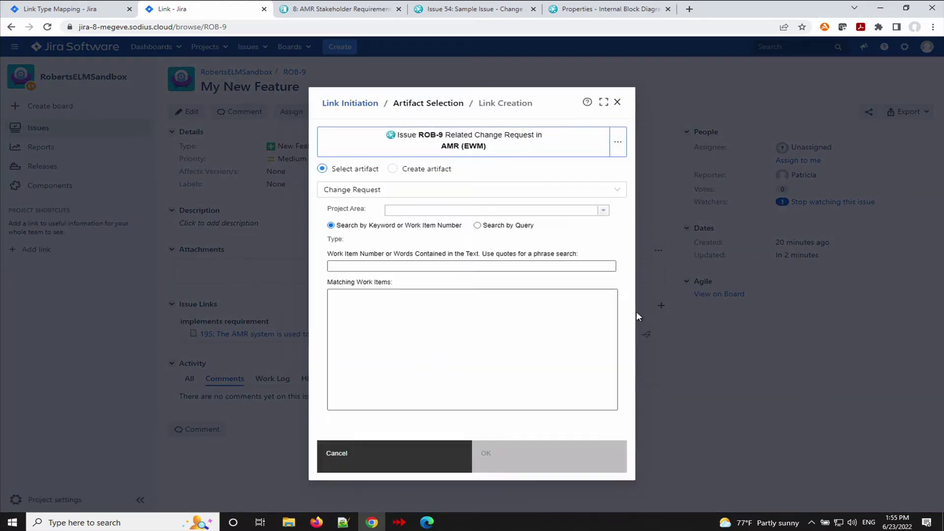
left_click(485, 265)
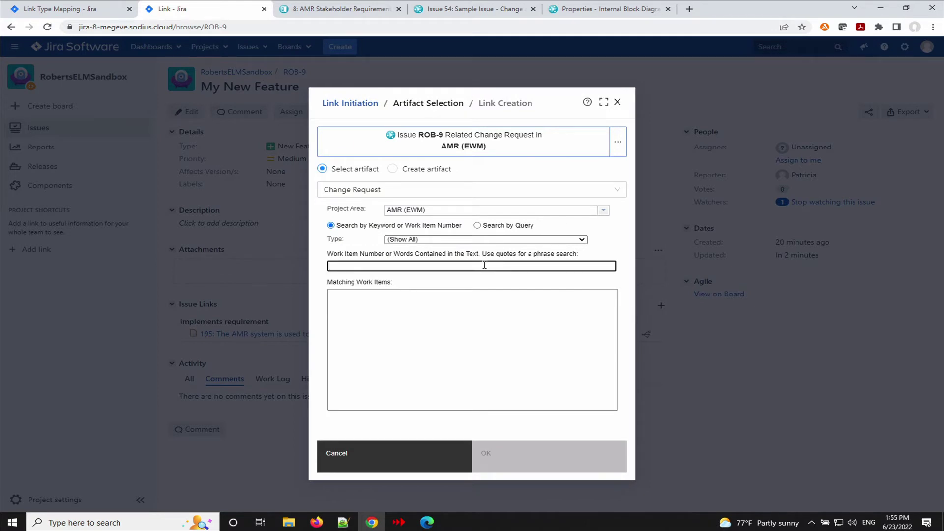
key("Return")
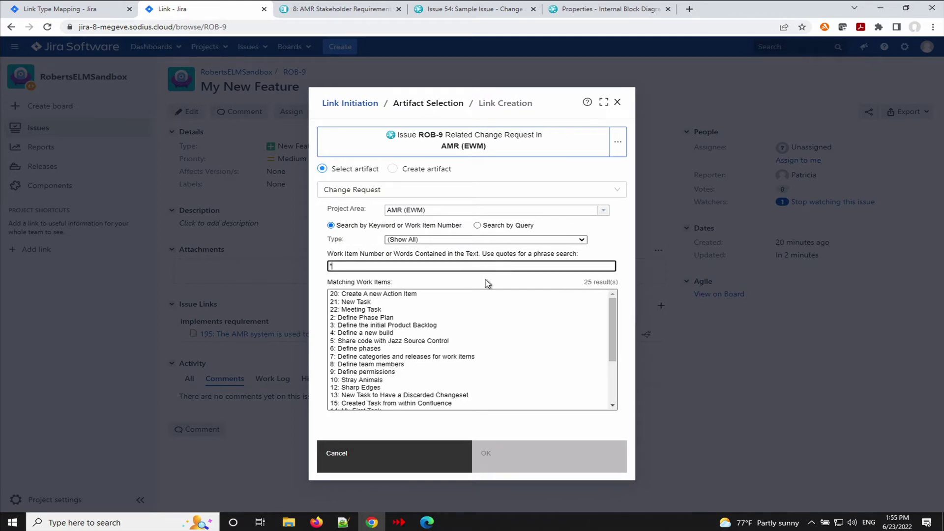
left_click(369, 333)
left_click(523, 444)
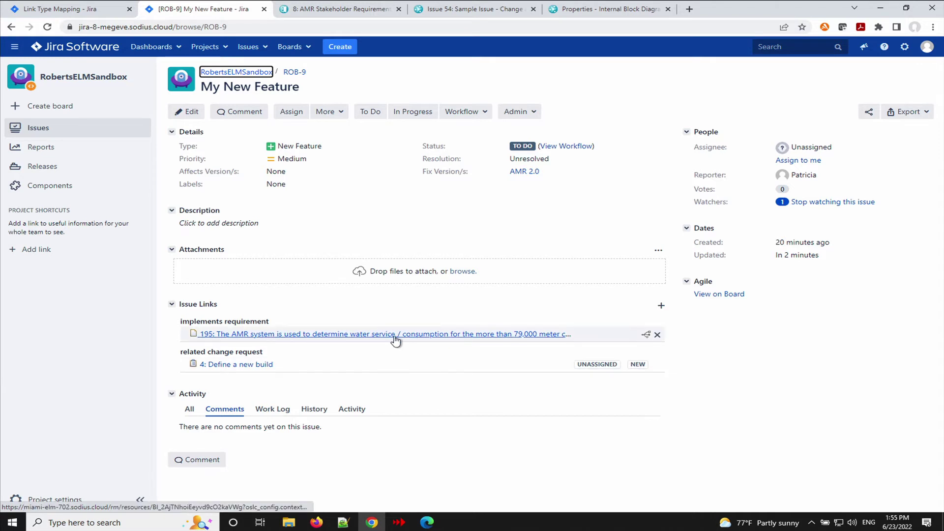
- Link the FSC_ACC block from the internal block diagram to ROB-9 as Elaborated By Architecture Element in RMM (EWM)
mouse_move(422, 334)
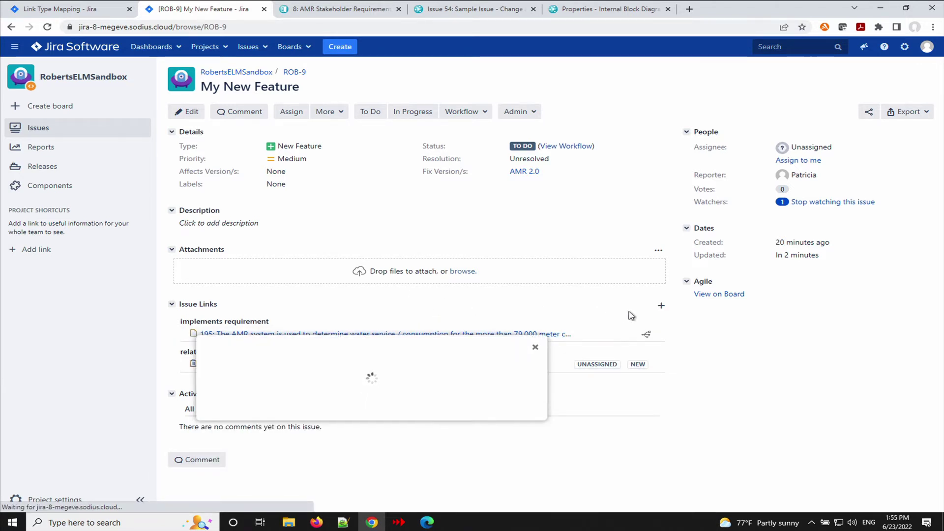
left_click(661, 306)
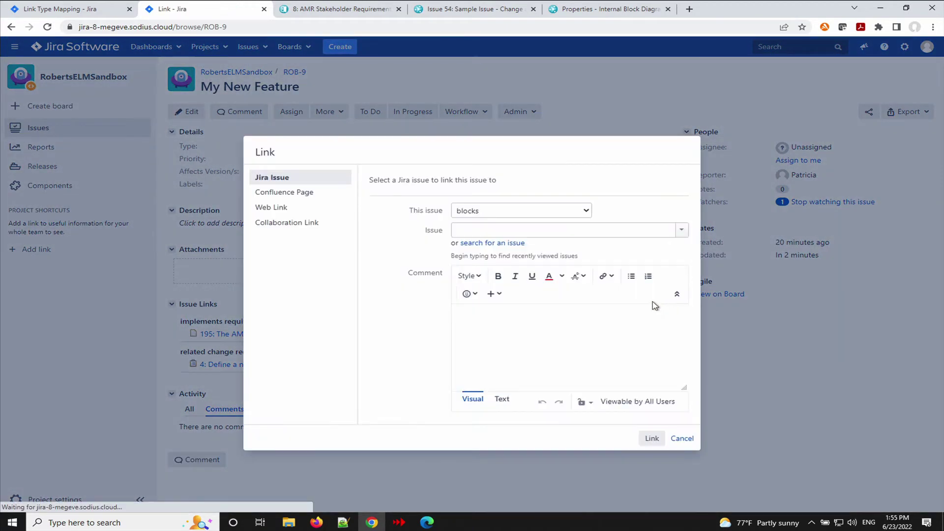
left_click(297, 224)
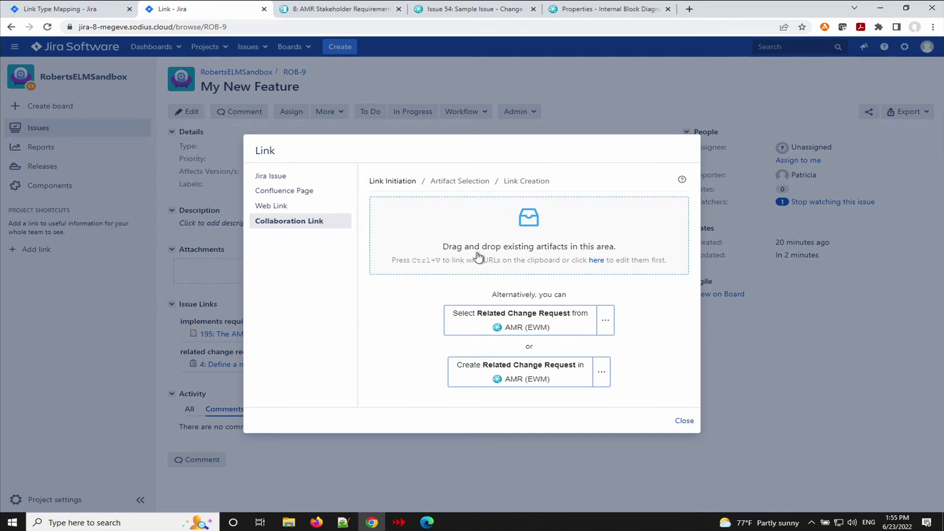
left_click(614, 7)
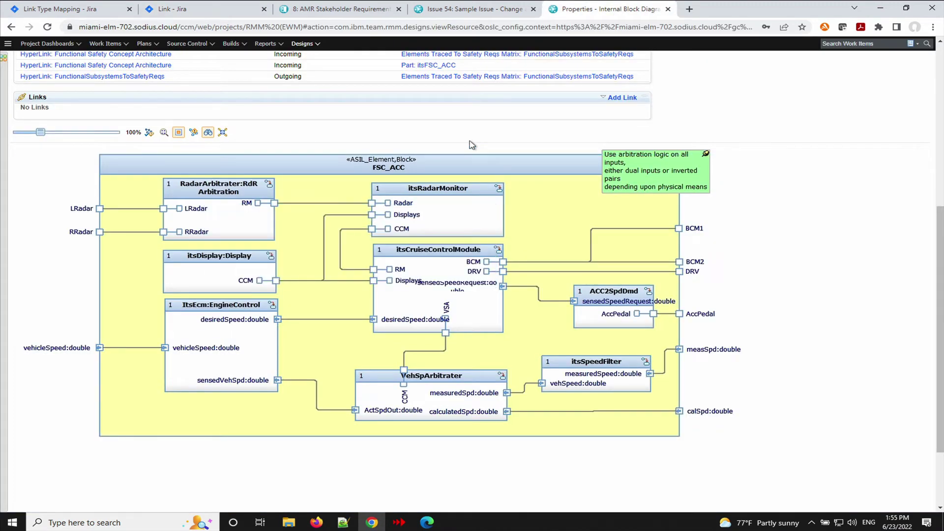
left_click(391, 167)
mouse_move(391, 169)
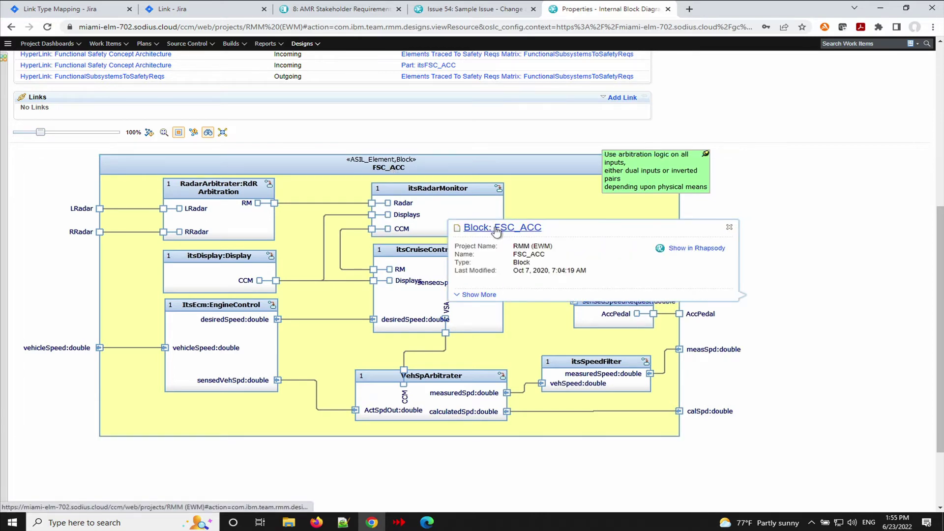
left_click_drag(497, 231, 463, 249)
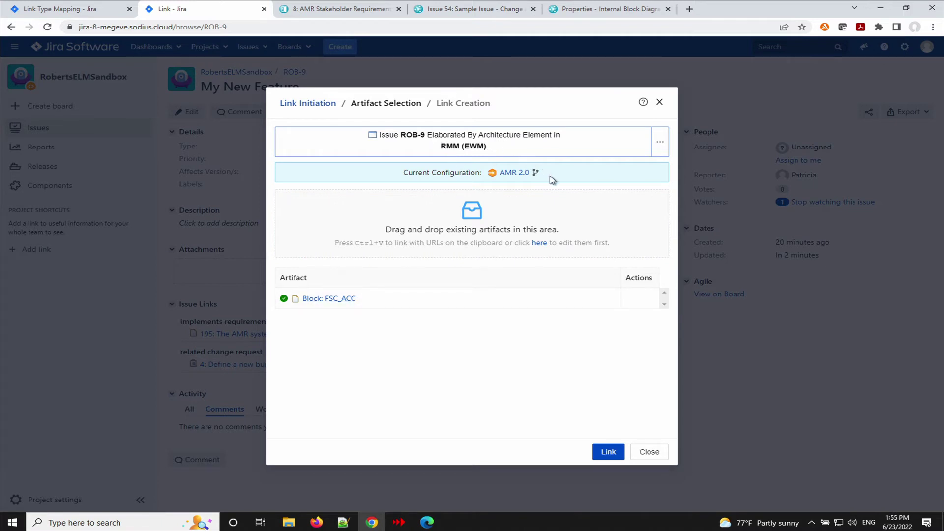
left_click(659, 142)
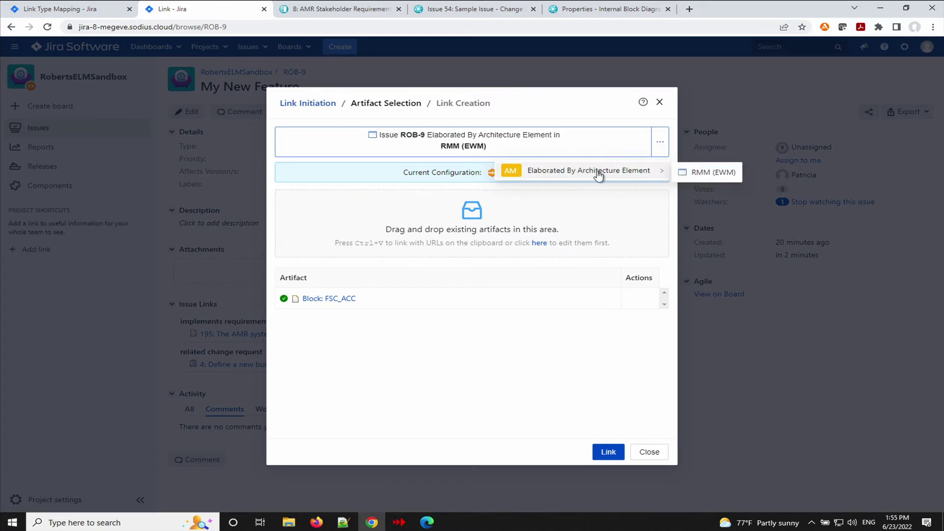
left_click(659, 146)
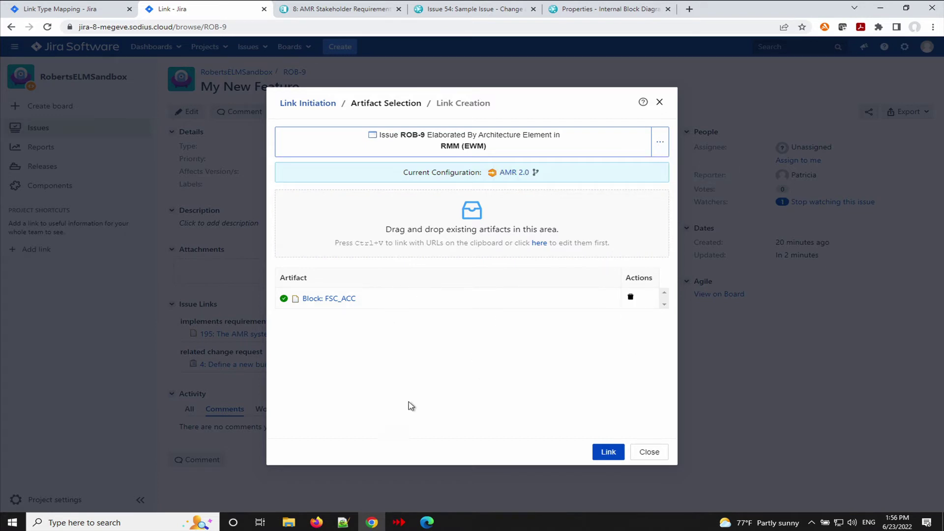
left_click(605, 452)
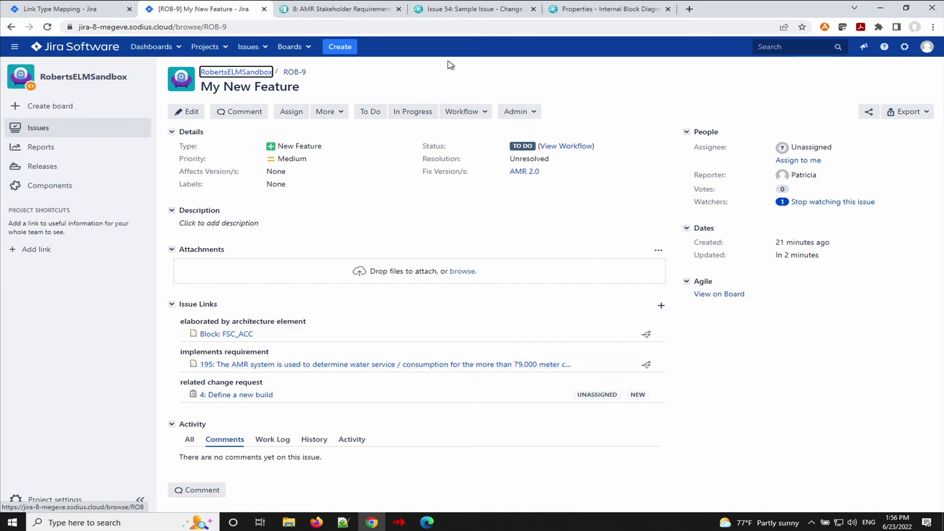
- Link requirement 298 from the AMR Stakeholder Requirements Specification to ROB-9 as Implements Requirement
left_click(320, 12)
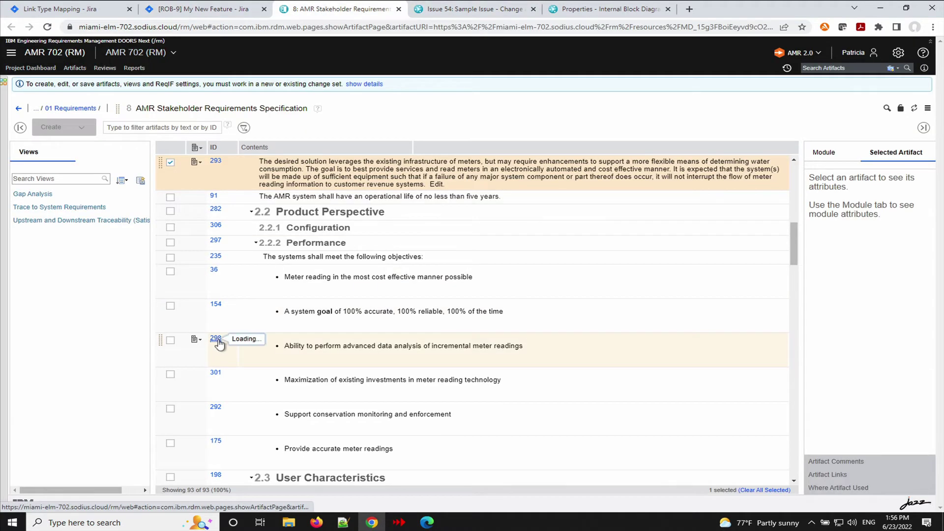
mouse_move(217, 343)
left_click_drag(216, 342, 321, 361)
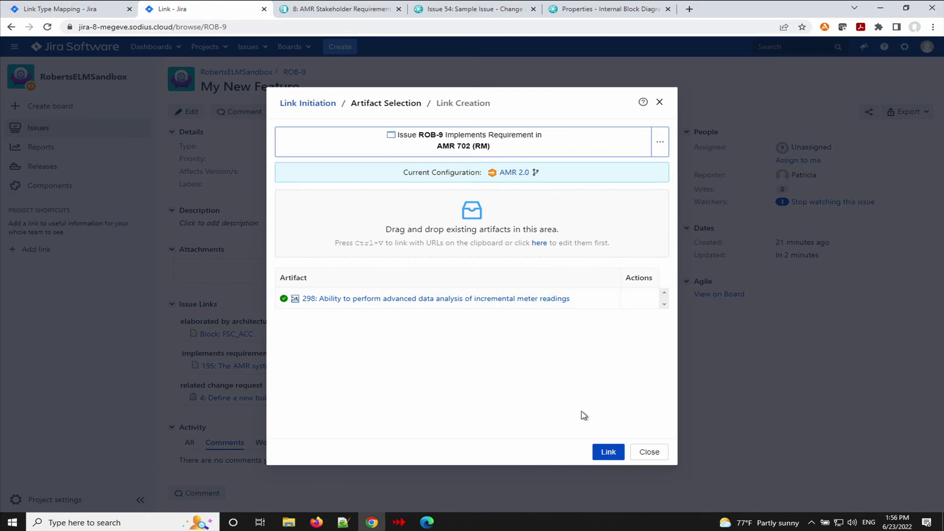
left_click(608, 451)
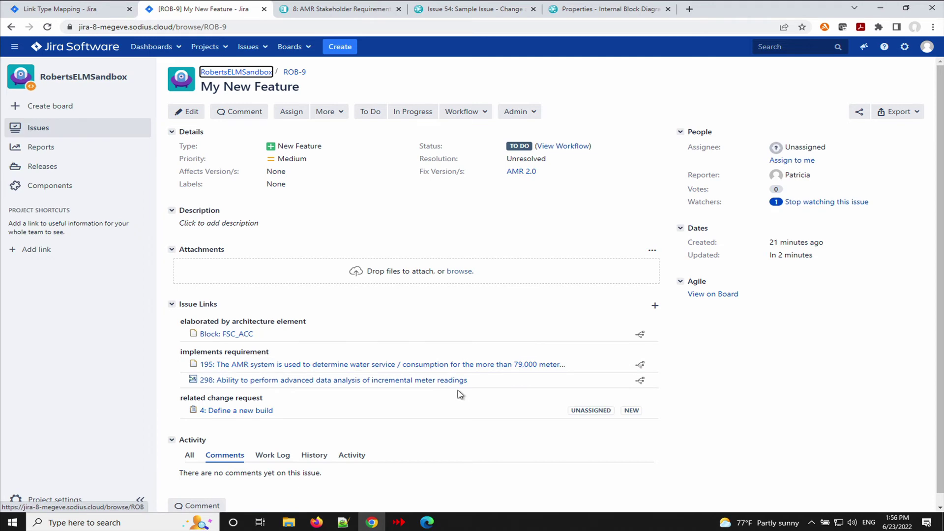
- In the Link Type Scheme Mapping, disable the Affected By Defect, Affects Plan Item and Tracks links for New Feature issues
left_click(44, 11)
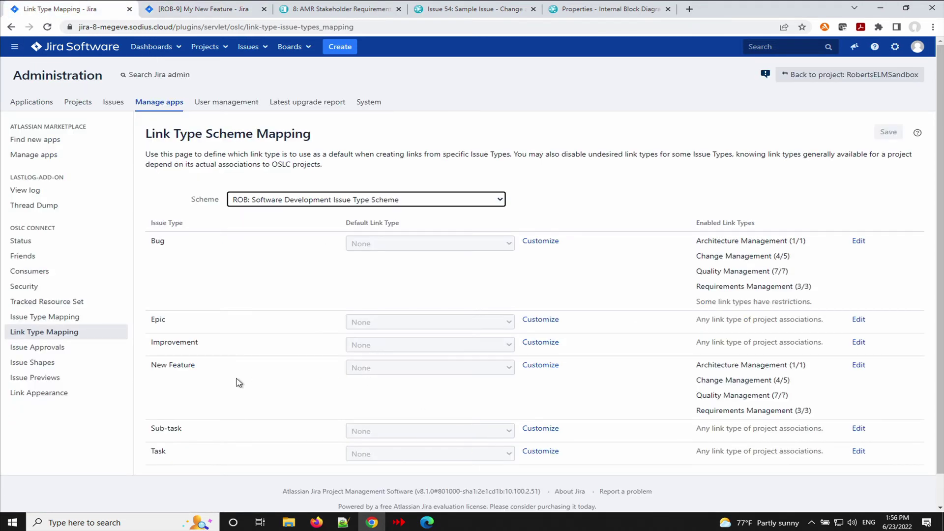
left_click(858, 366)
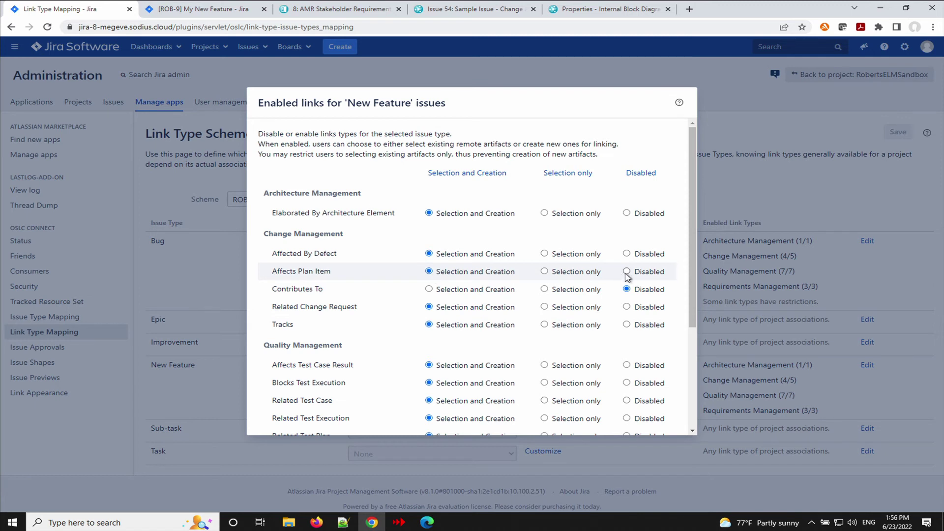
left_click(627, 254)
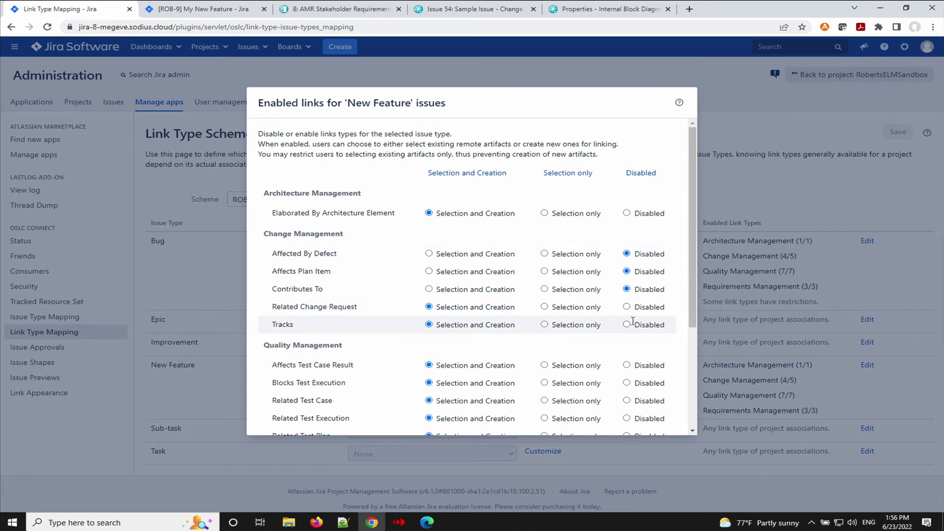
scroll(607, 344, "down", 1)
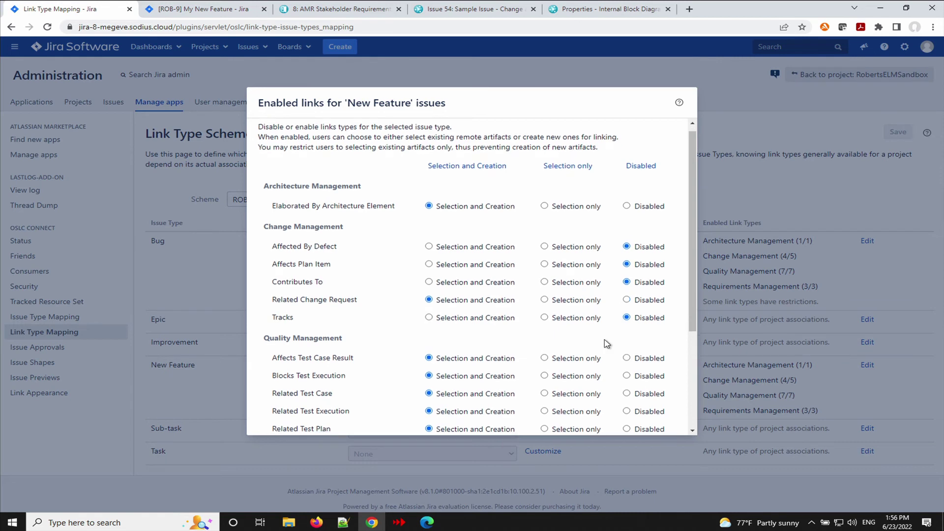
scroll(606, 343, "down", 2)
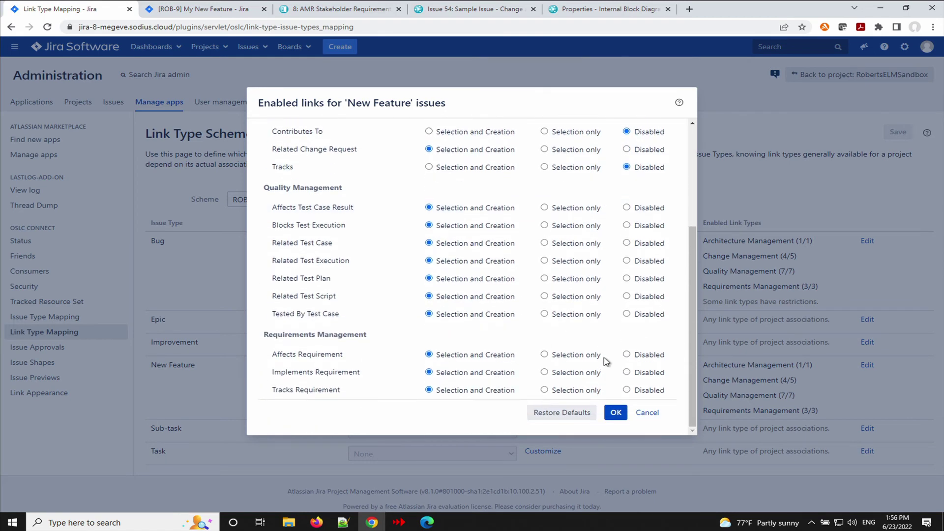
left_click(615, 416)
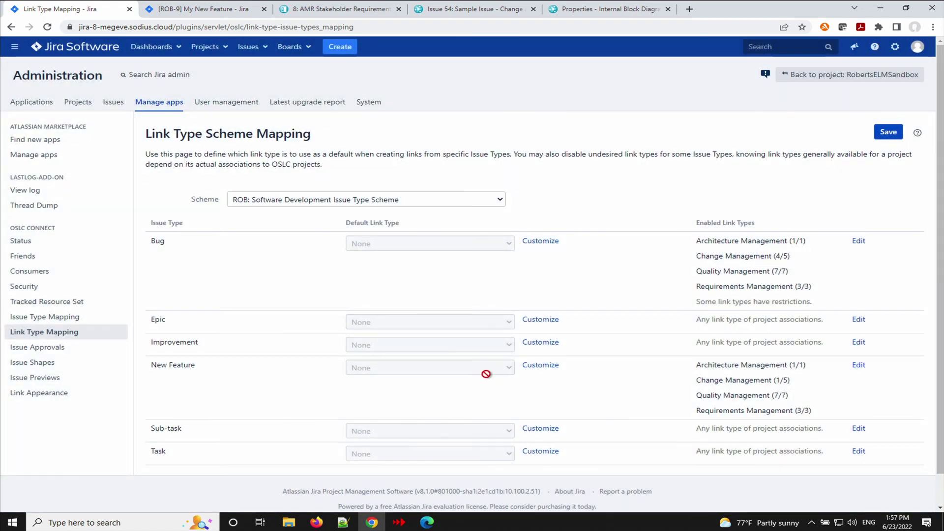
- Customize the default link type for New Feature issues to Implements Requirement and save the link type mapping
left_click(539, 367)
left_click(508, 369)
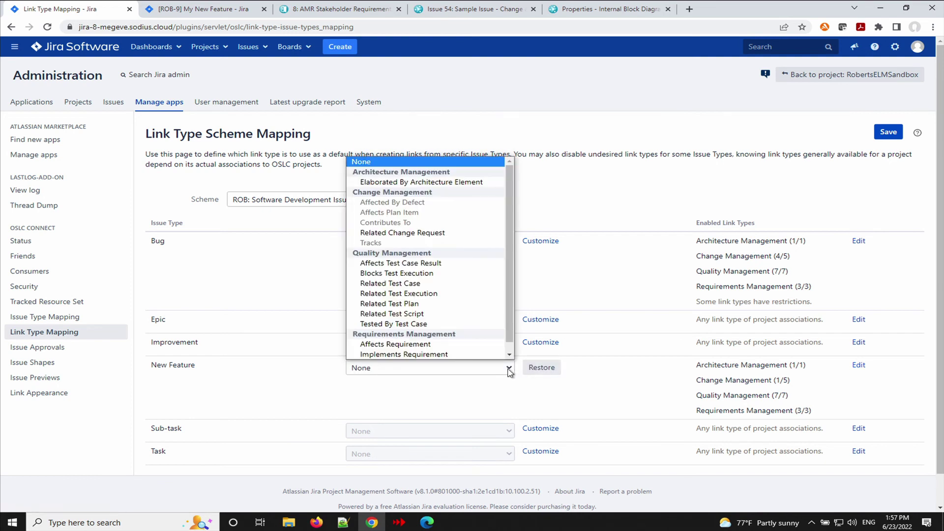
scroll(480, 339, "down", 1)
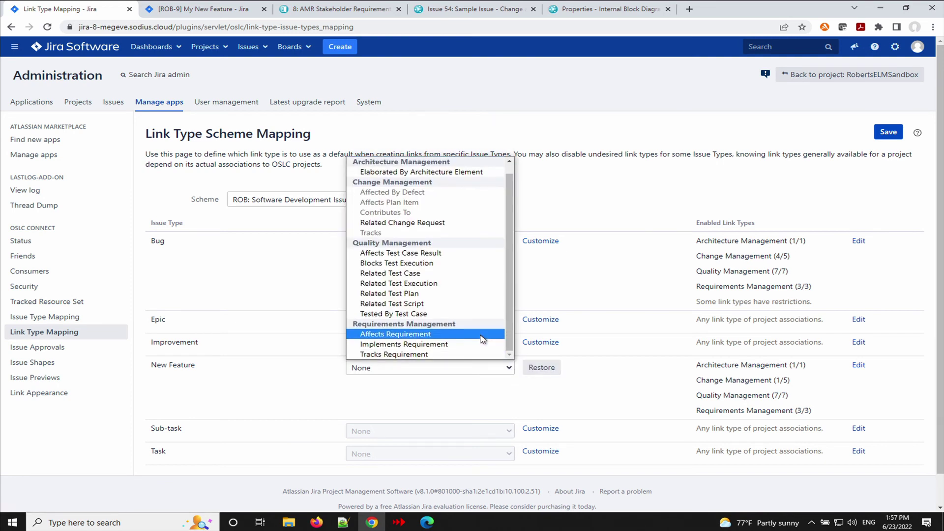
left_click(455, 345)
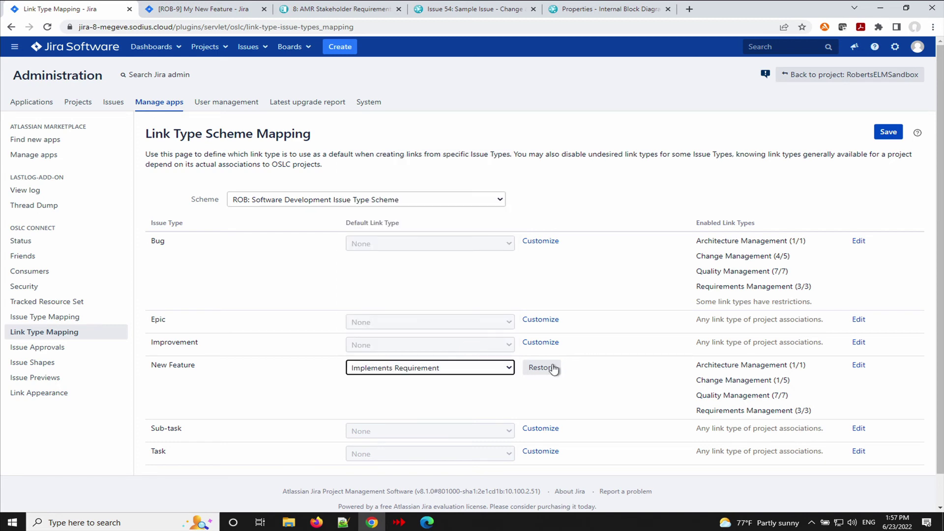
left_click(893, 136)
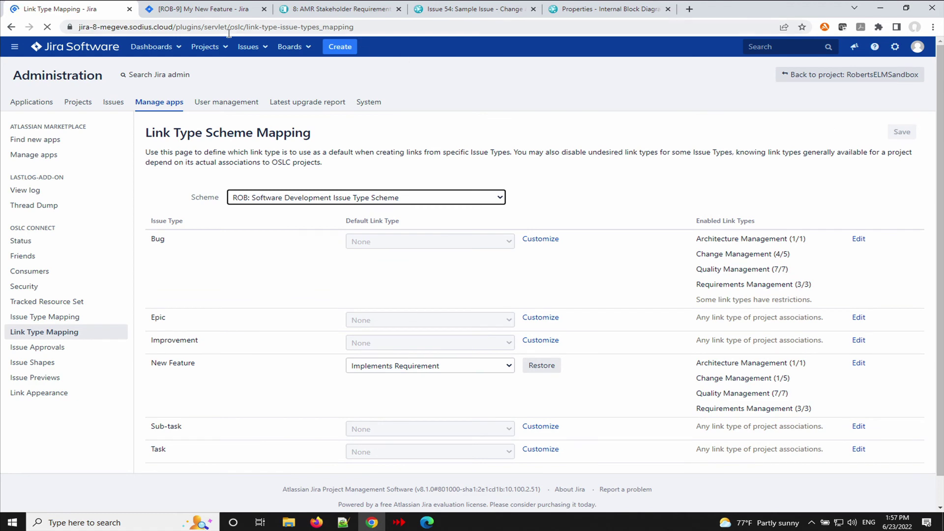
- Start a new collaboration link on issue ROB-9 and examine the link types offered for selecting existing artifacts, including Related Change Request
left_click(210, 15)
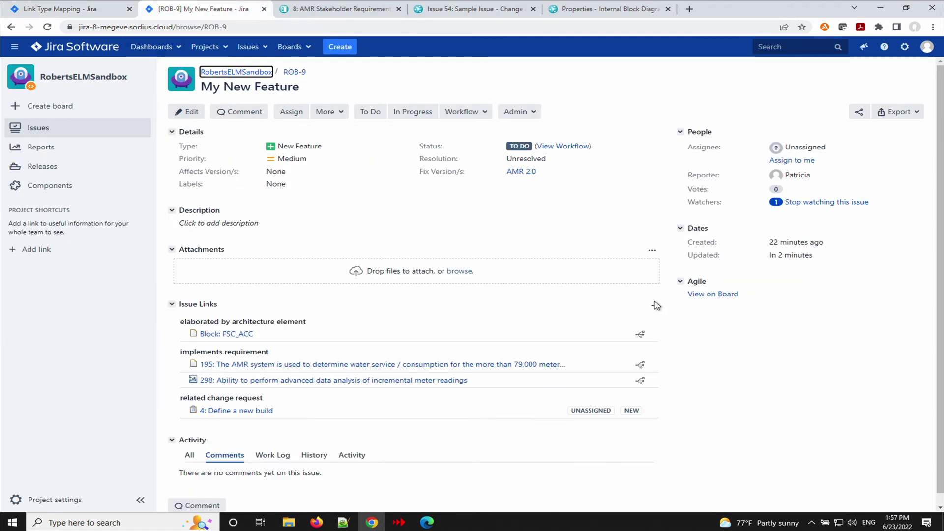
left_click(654, 305)
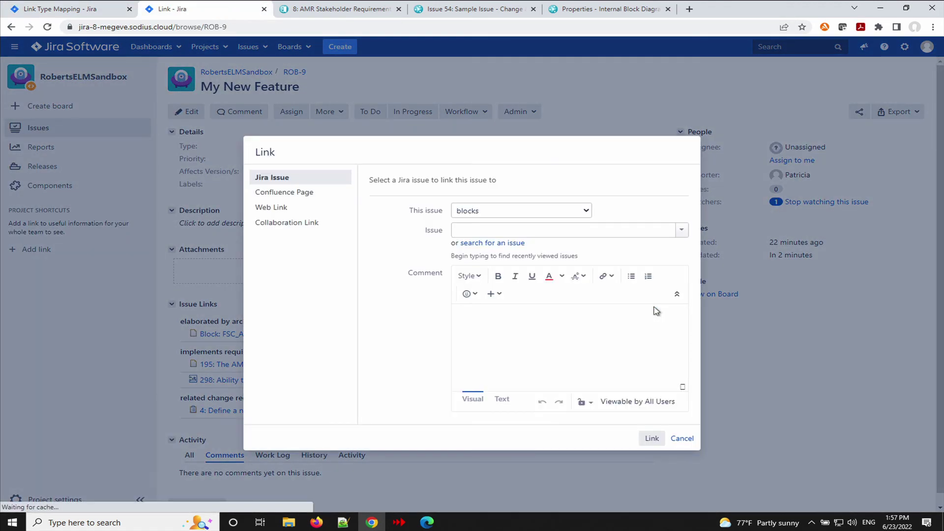
left_click(322, 224)
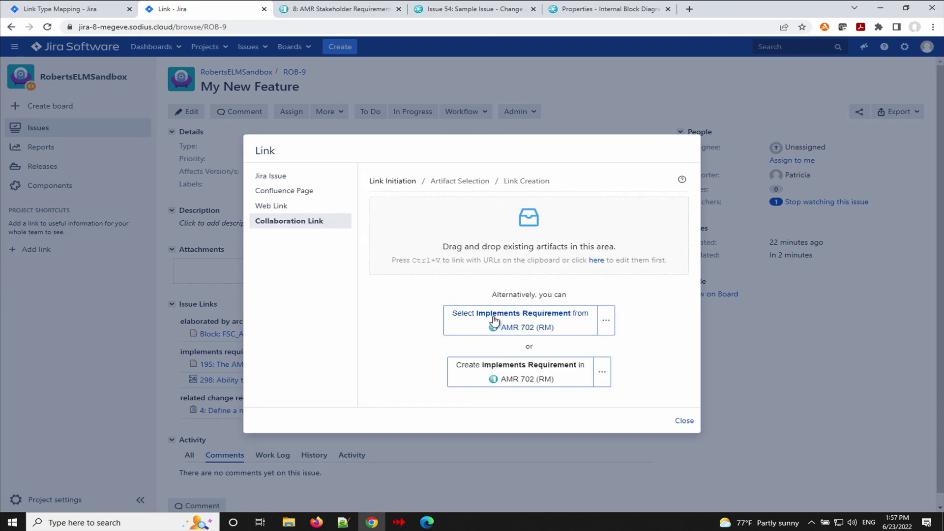
left_click(605, 323)
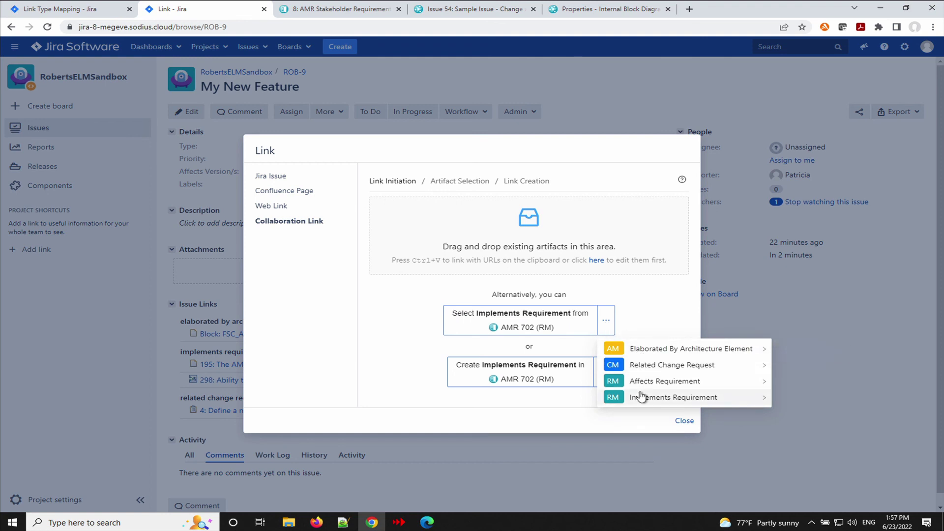
mouse_move(652, 366)
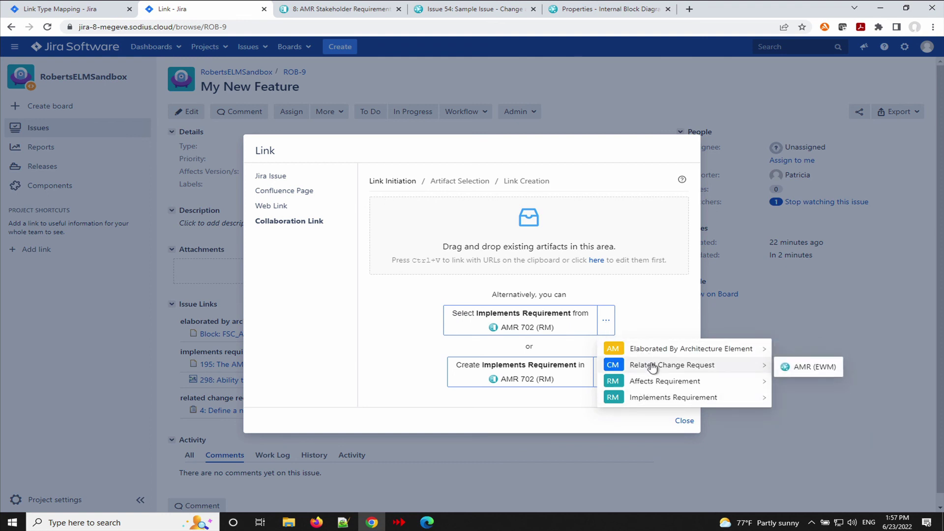